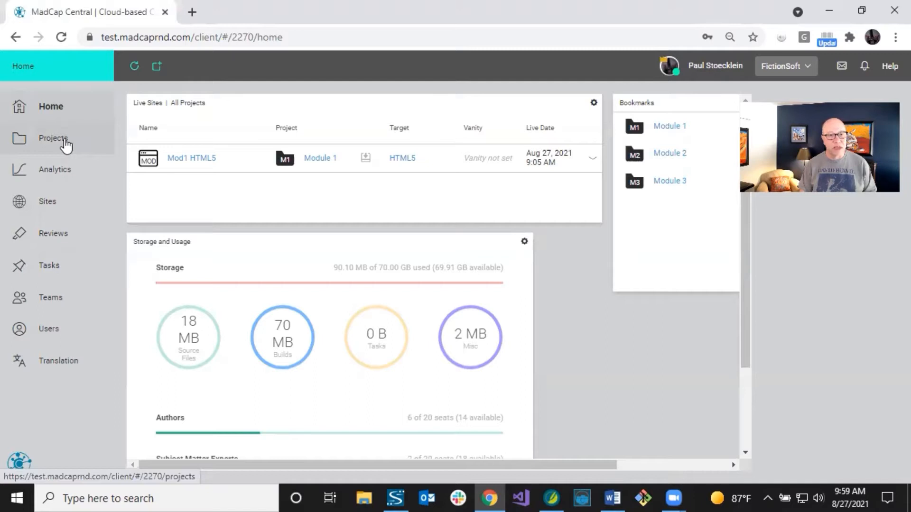
Generate a new build of the Online-Help target in the Module 3 project and check its progress
{"action": "left_click", "coordinate": [66, 145]}
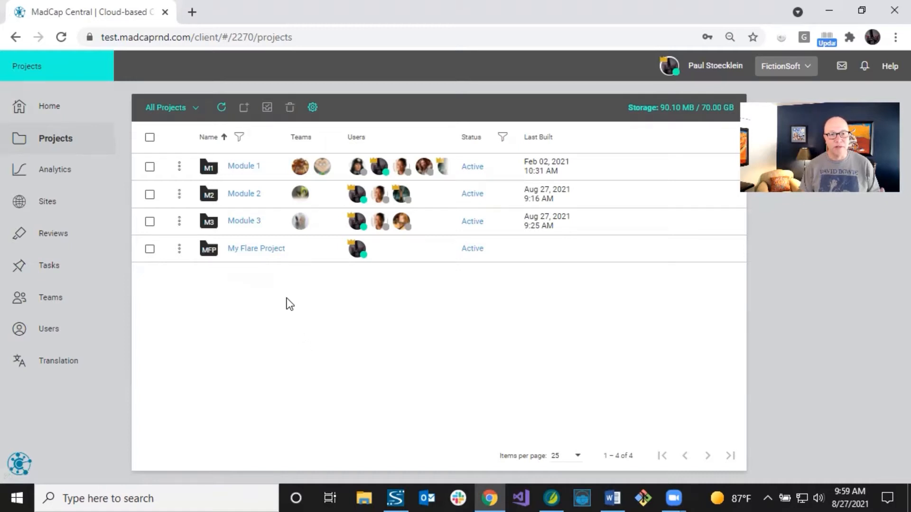
{"action": "left_click", "coordinate": [246, 222]}
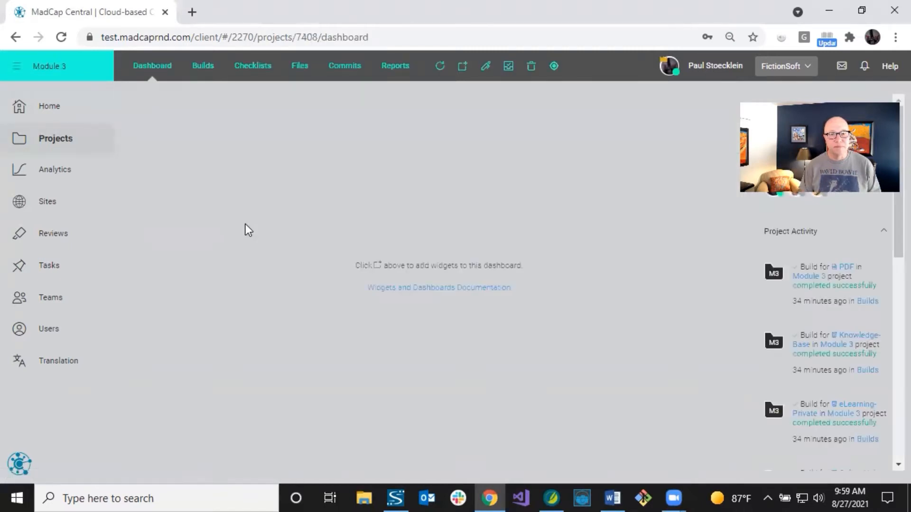
{"action": "left_click", "coordinate": [206, 74]}
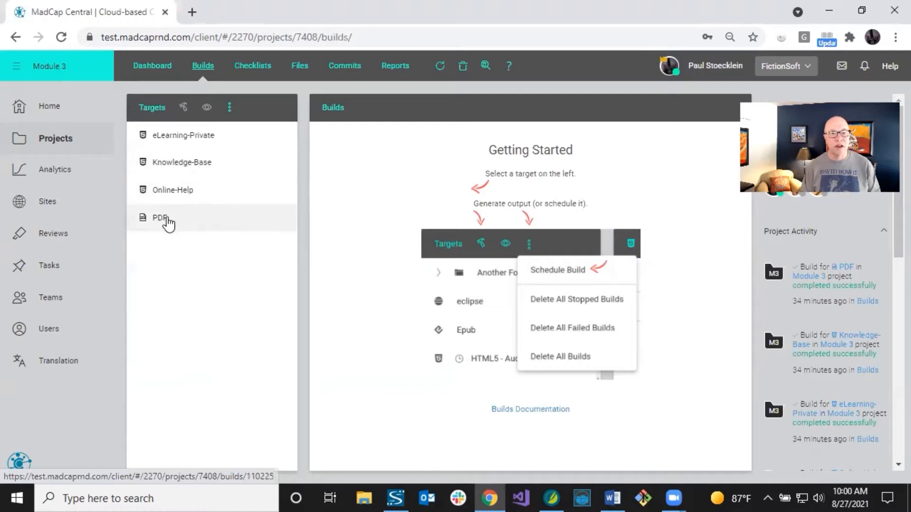
{"action": "left_click", "coordinate": [182, 194]}
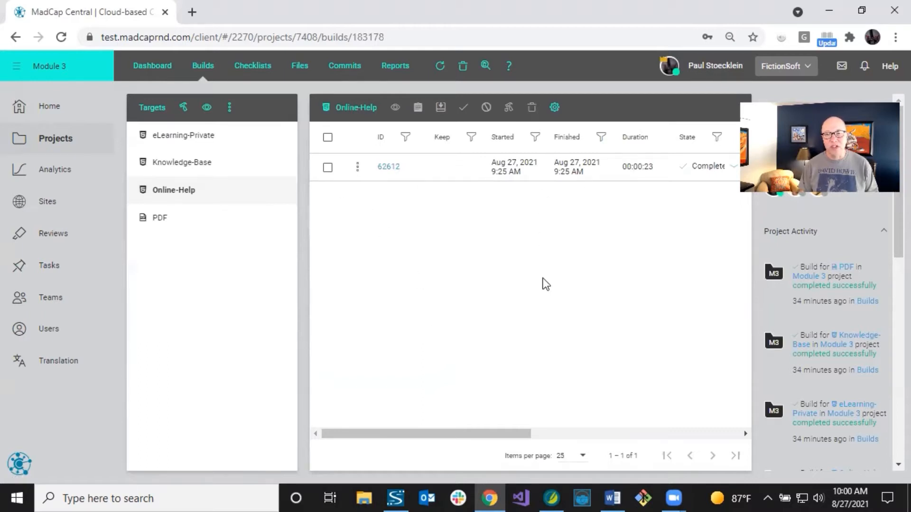
{"action": "left_click_drag", "start_coordinate": [504, 438], "coordinate": [624, 425]}
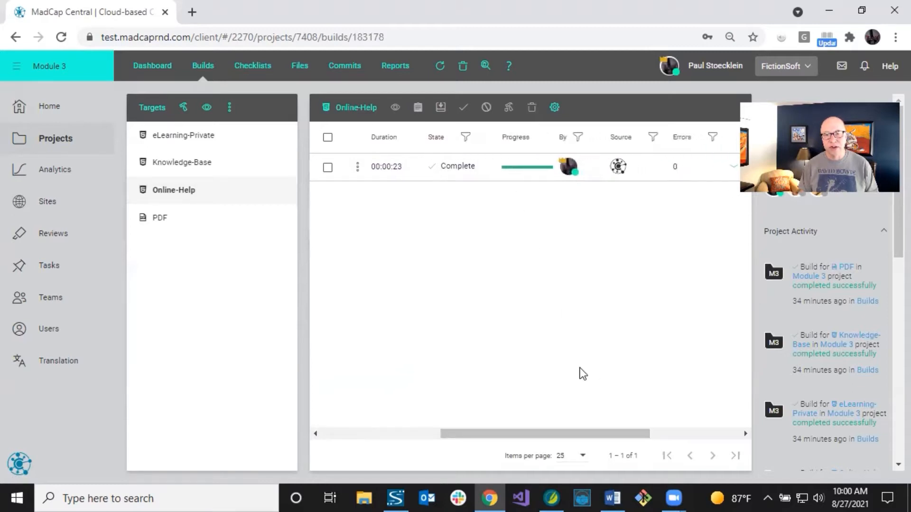
{"action": "left_click_drag", "start_coordinate": [589, 433], "coordinate": [438, 423]}
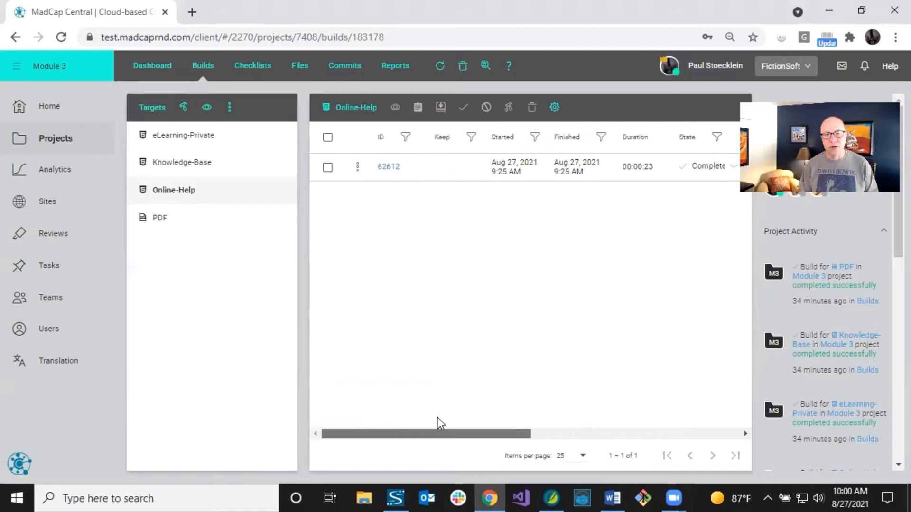
{"action": "left_click", "coordinate": [183, 108]}
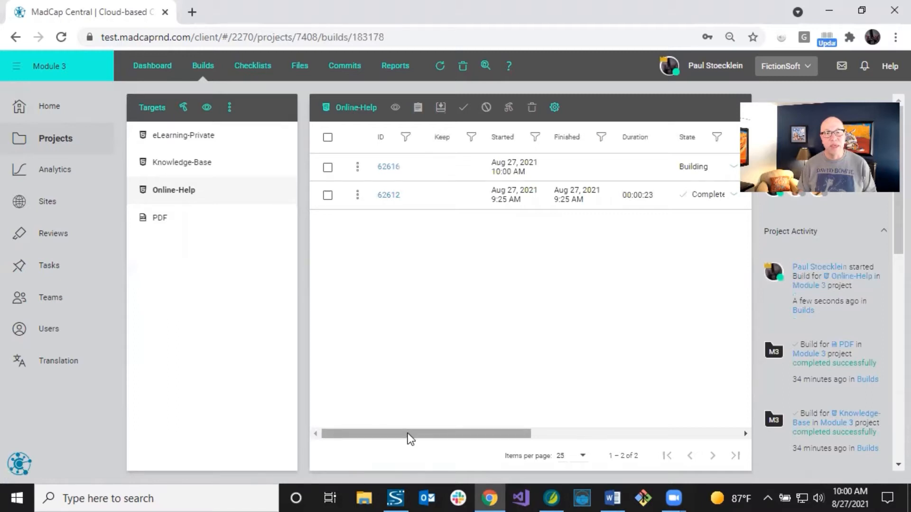
{"action": "left_click_drag", "start_coordinate": [408, 433], "coordinate": [514, 432]}
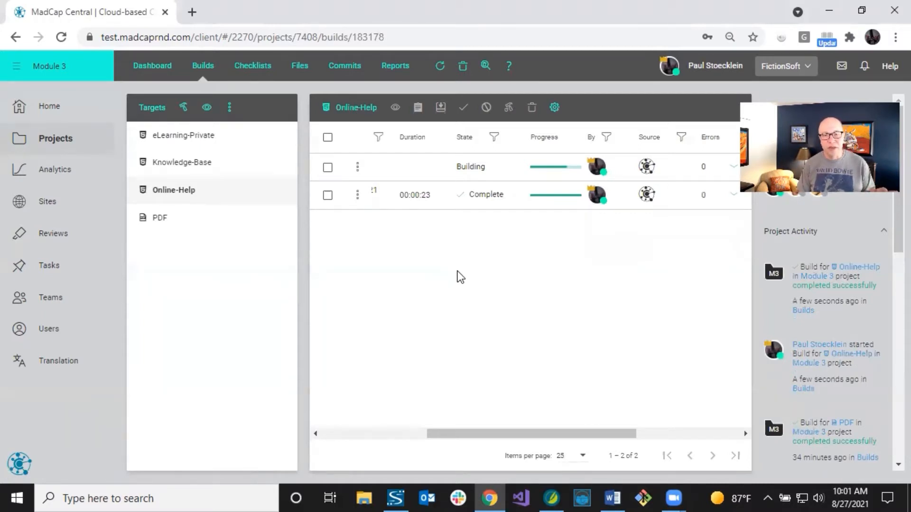
Start a new site named "Mod3 - Online Help" in the Sites area
{"action": "left_click", "coordinate": [62, 206]}
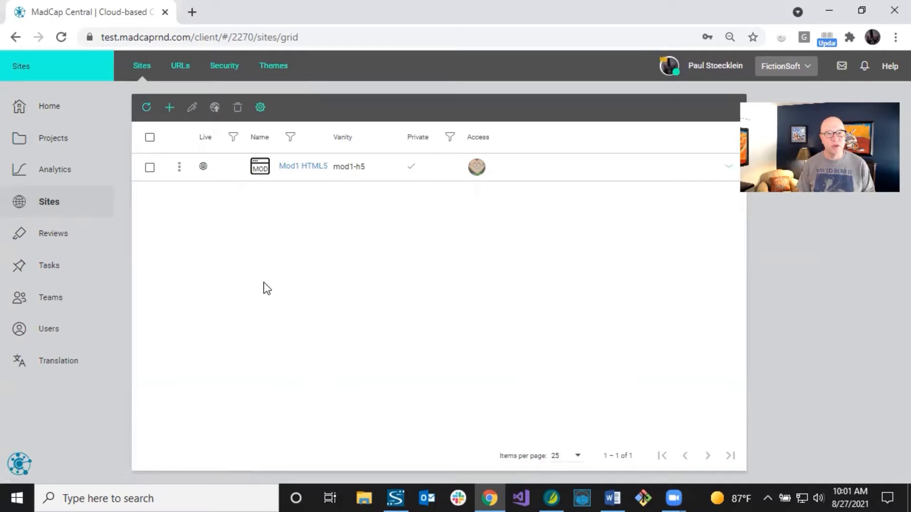
{"action": "left_click", "coordinate": [169, 109]}
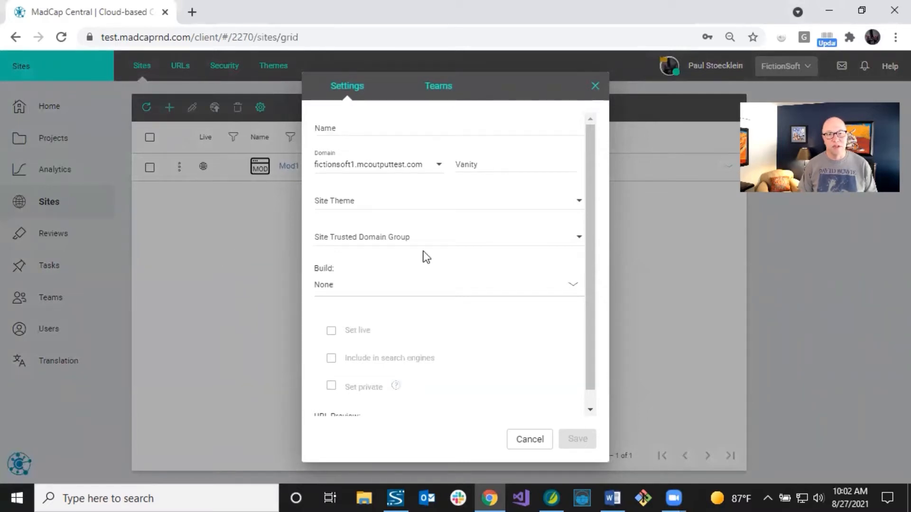
{"action": "left_click", "coordinate": [337, 127]}
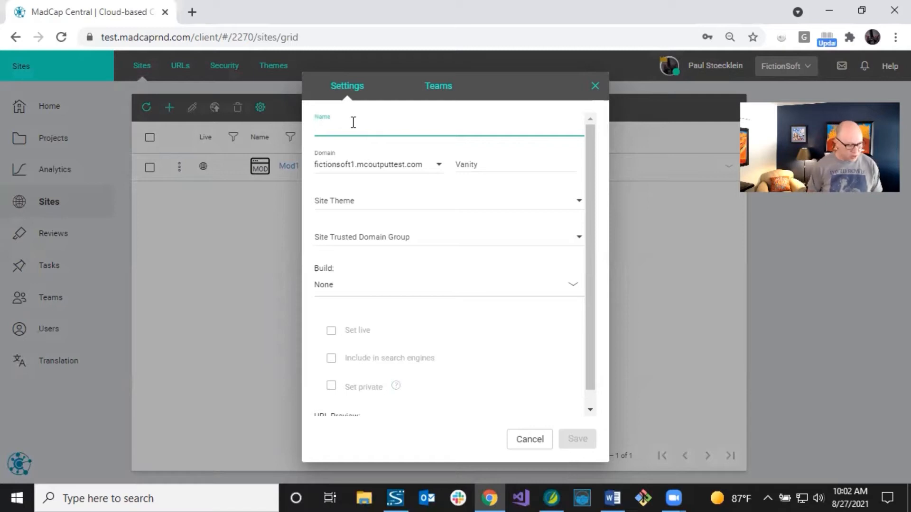
{"action": "type", "text": "M"}
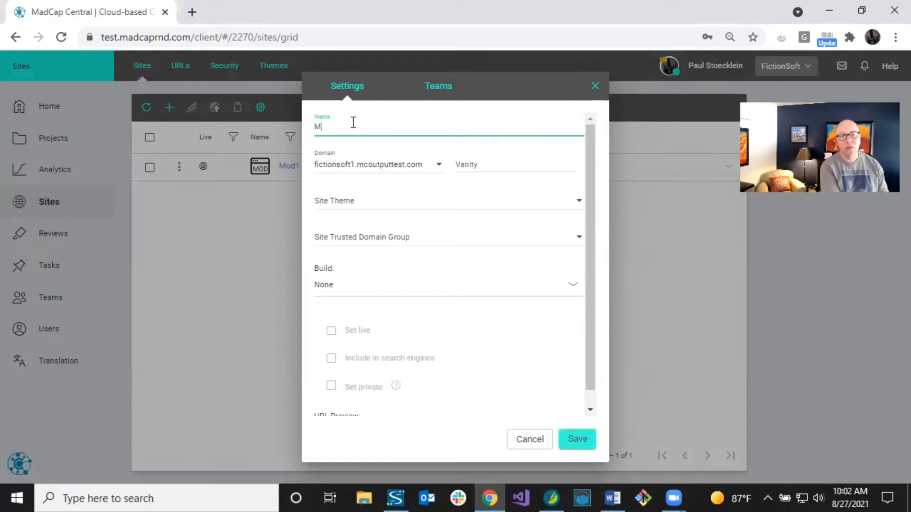
{"action": "type", "text": "od3"}
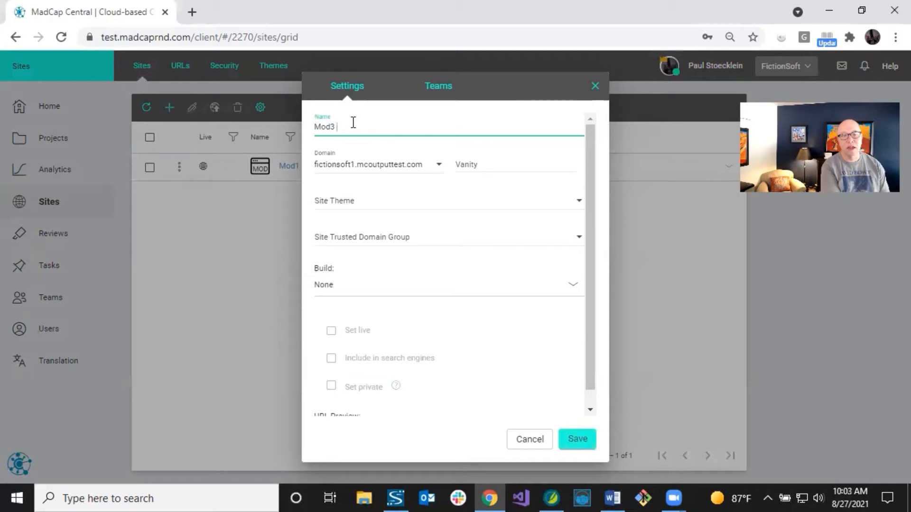
{"action": "type", "text": " -"}
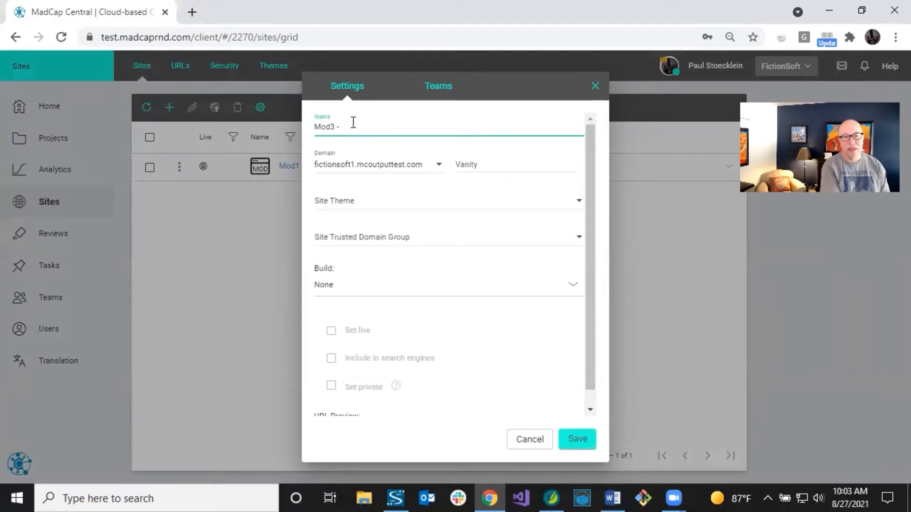
{"action": "type", "text": "Online"}
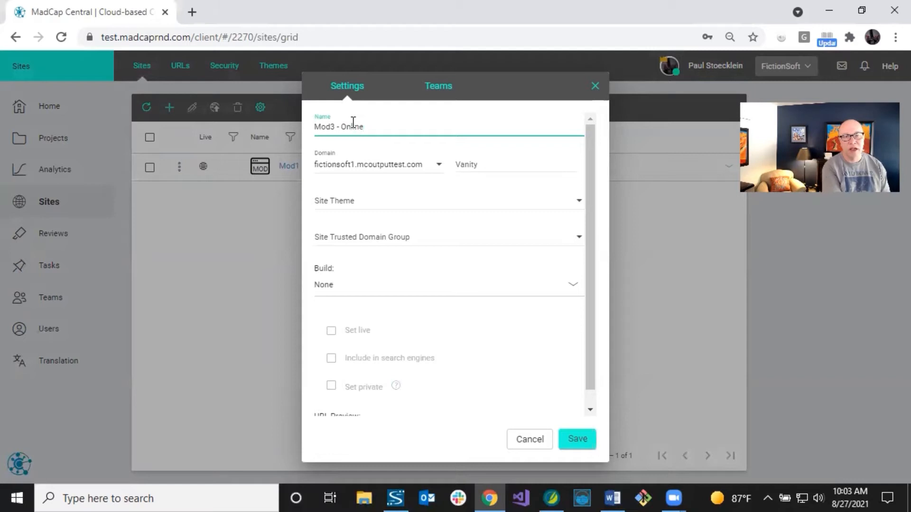
{"action": "key", "text": "BackSpace"}
{"action": "key", "text": "BackSpace"}
{"action": "key", "text": "BackSpace"}
{"action": "key", "text": "BackSpace"}
{"action": "key", "text": "BackSpace"}
{"action": "key", "text": "BackSpace"}
{"action": "type", "text": "On"}
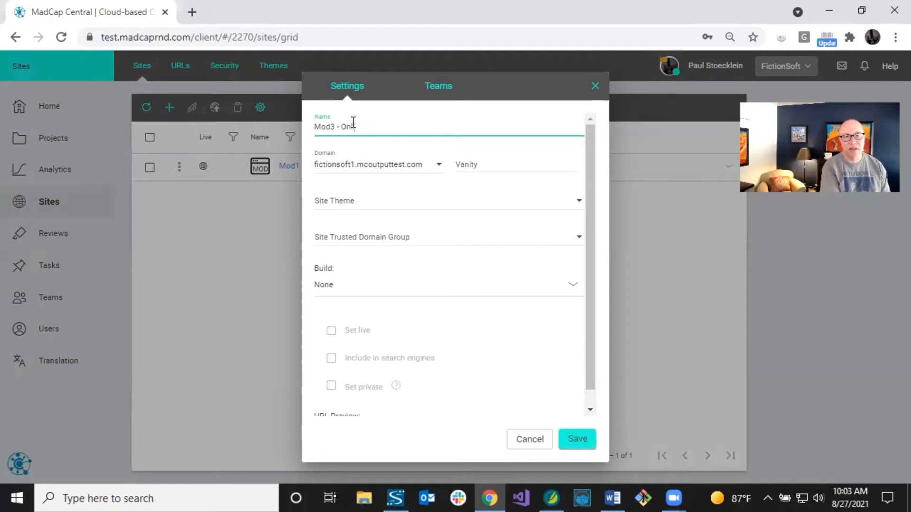
{"action": "type", "text": "line Help"}
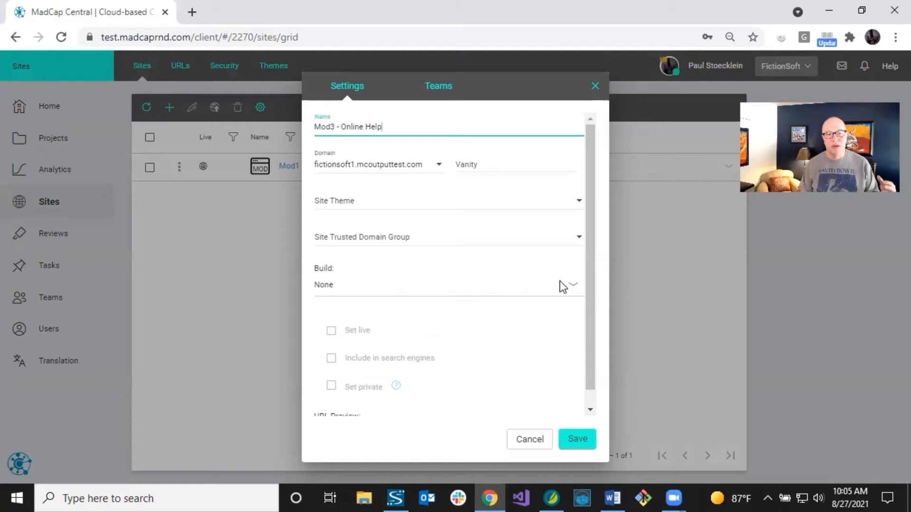
Assign build 62616 - 08/27/21 10:00 AM of Module 3's Online-Help target to the site and save the site
{"action": "left_click", "coordinate": [573, 287]}
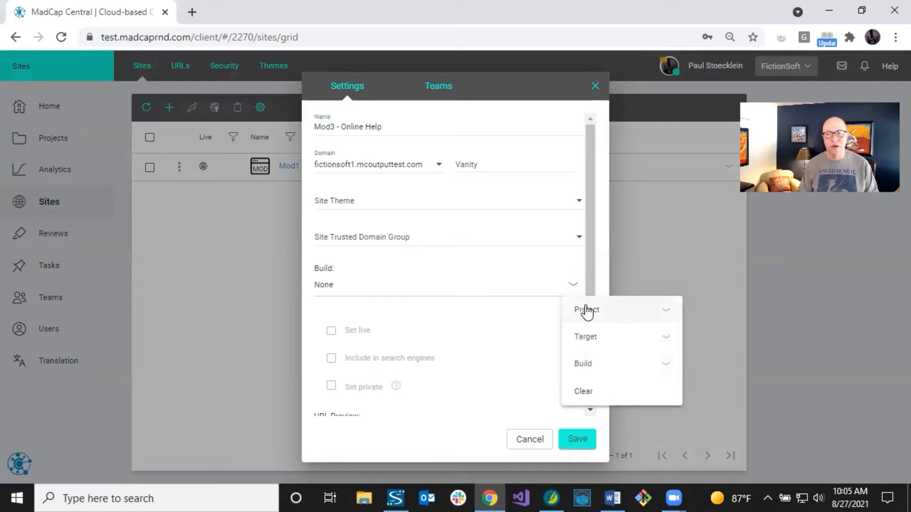
{"action": "left_click", "coordinate": [587, 311]}
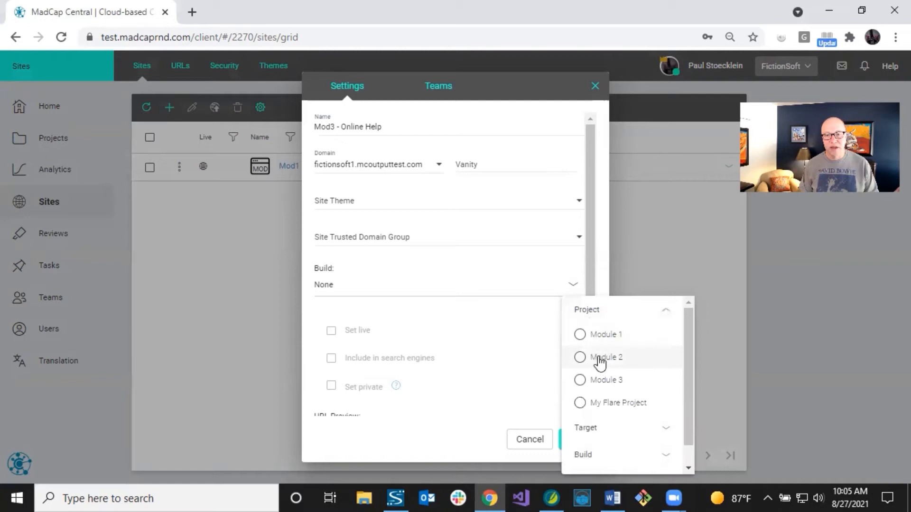
{"action": "left_click", "coordinate": [580, 380]}
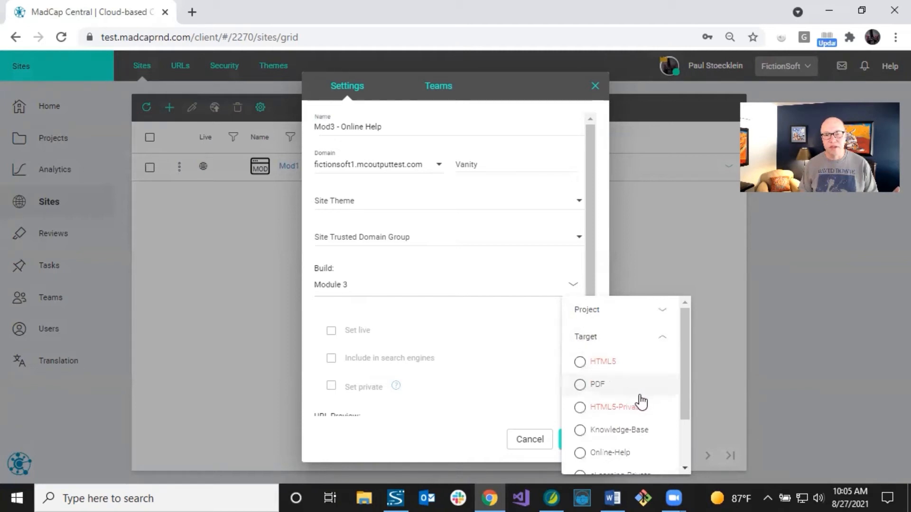
{"action": "scroll", "coordinate": [627, 383], "scroll_direction": "down", "scroll_amount": 2}
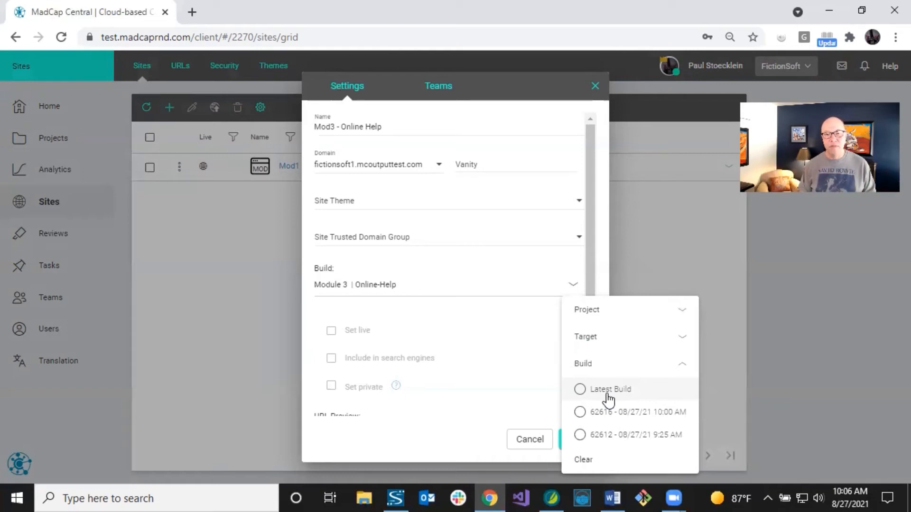
{"action": "left_click", "coordinate": [580, 412]}
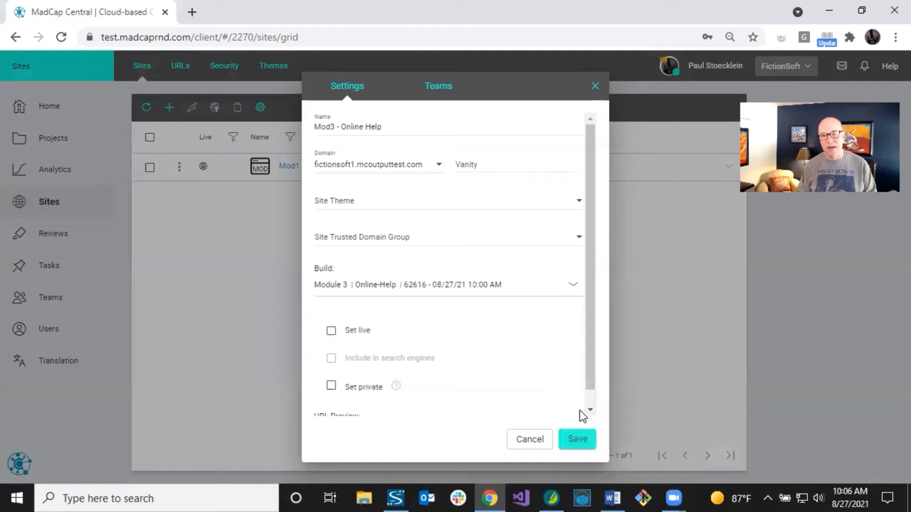
{"action": "left_click", "coordinate": [574, 285]}
{"action": "left_click", "coordinate": [601, 365]}
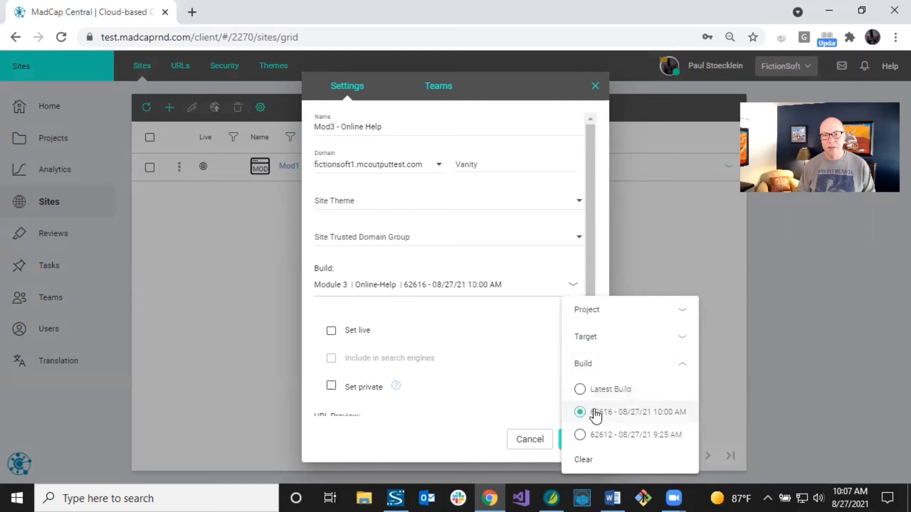
{"action": "left_click", "coordinate": [545, 395]}
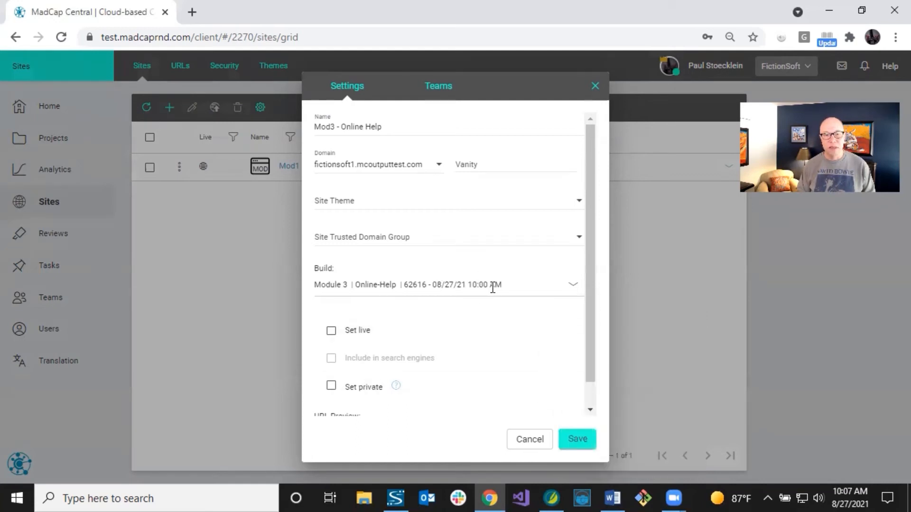
{"action": "scroll", "coordinate": [589, 326], "scroll_direction": "down", "scroll_amount": 1}
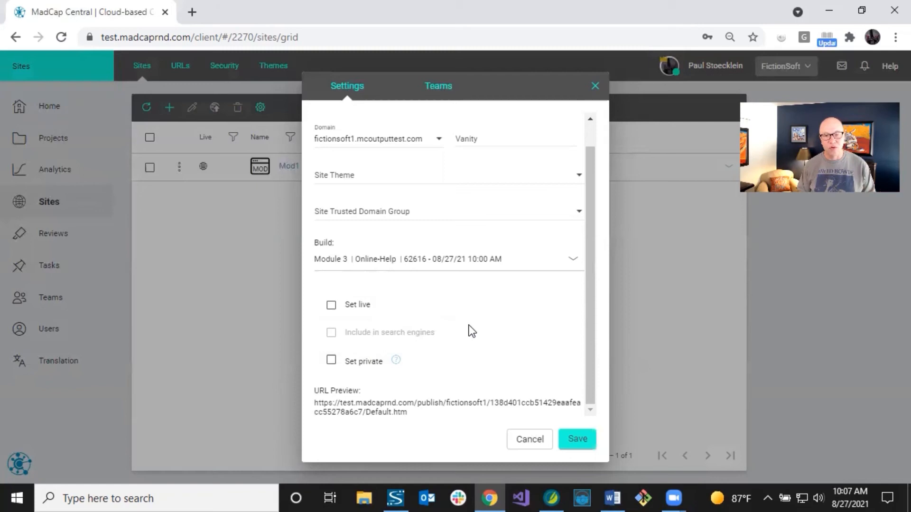
{"action": "left_click", "coordinate": [573, 440]}
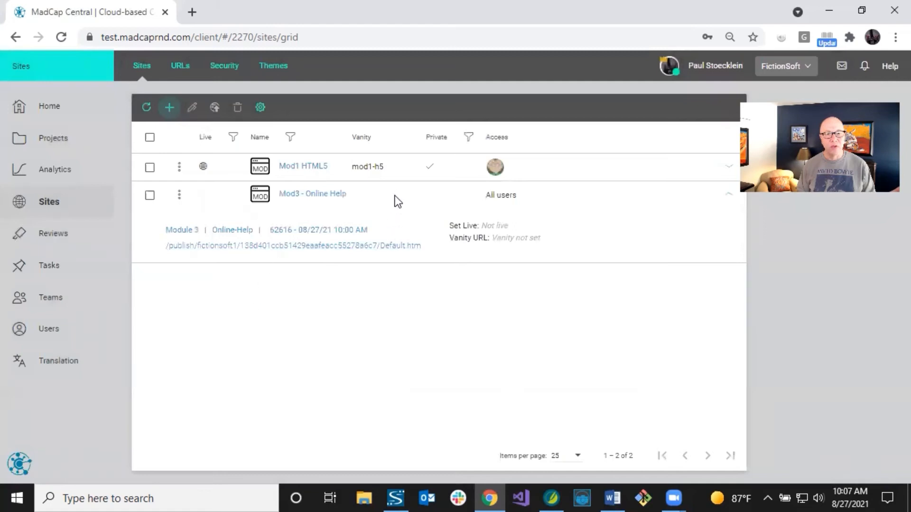
Review the expanded details of the Mod3 - Online Help site, including its build, URL and live status
{"action": "left_click", "coordinate": [395, 196]}
{"action": "left_click", "coordinate": [394, 196]}
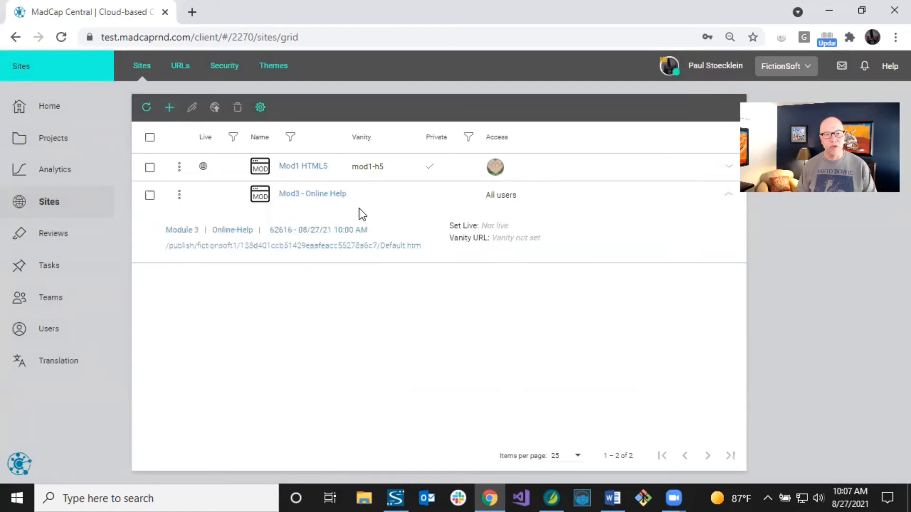
{"action": "left_click", "coordinate": [423, 193]}
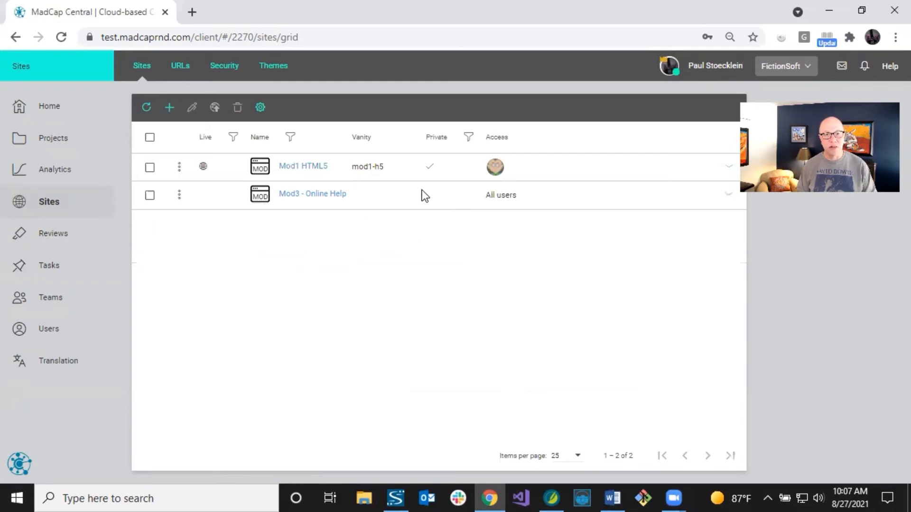
{"action": "left_click", "coordinate": [422, 194]}
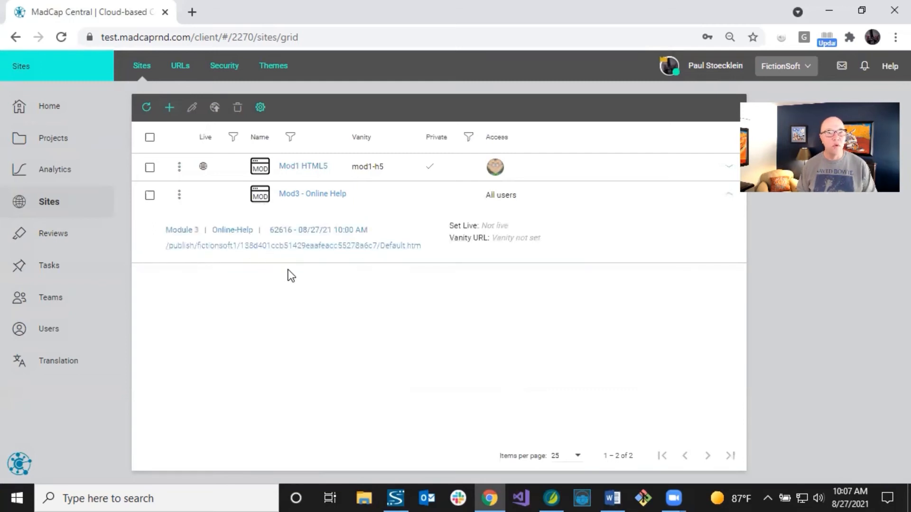
{"action": "left_click", "coordinate": [383, 203]}
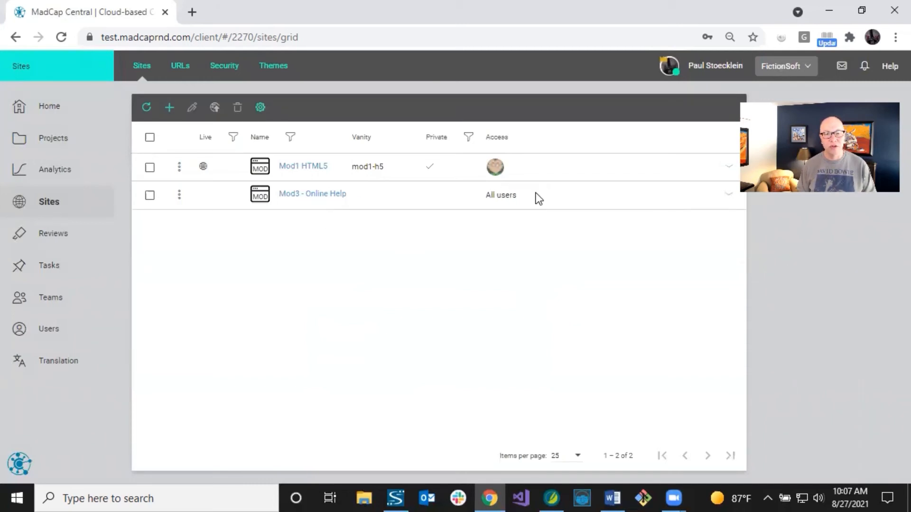
{"action": "left_click", "coordinate": [367, 193]}
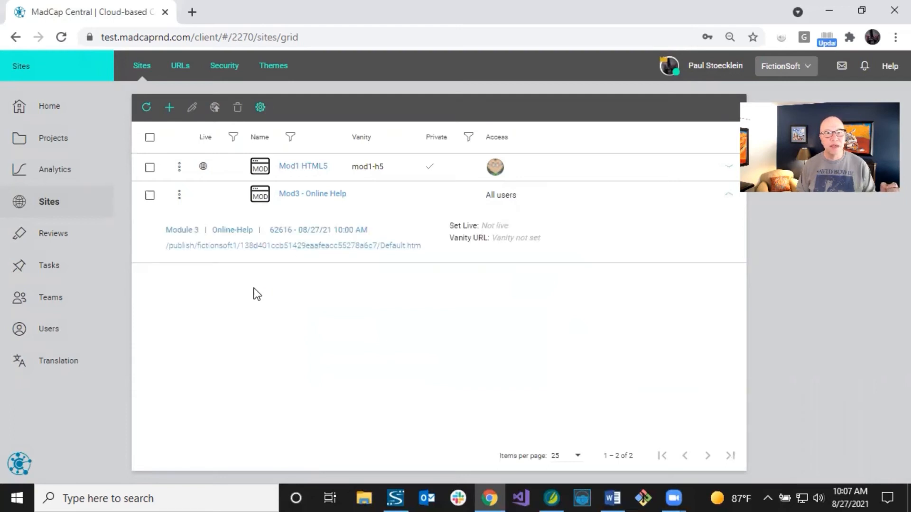
Review the settings and team access options of the Mod3 - Online Help site, leaving them unedited
{"action": "left_click", "coordinate": [292, 194]}
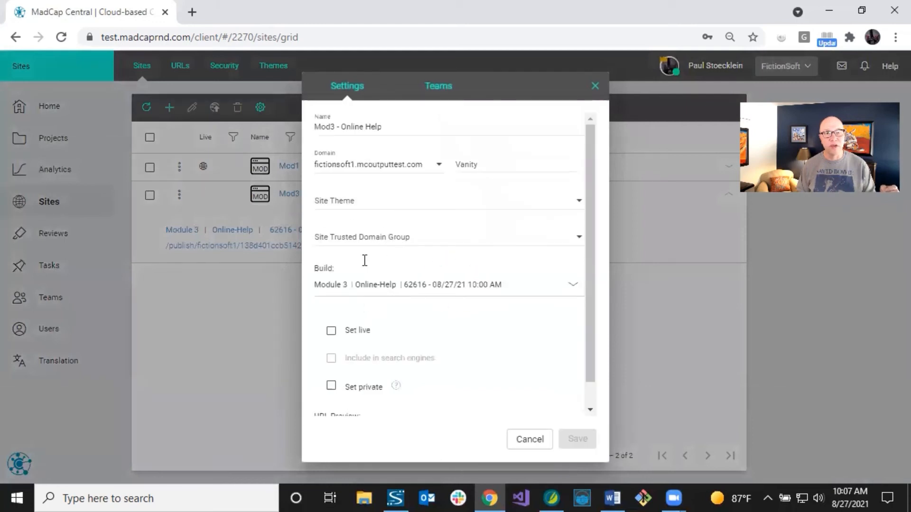
{"action": "left_click", "coordinate": [444, 94]}
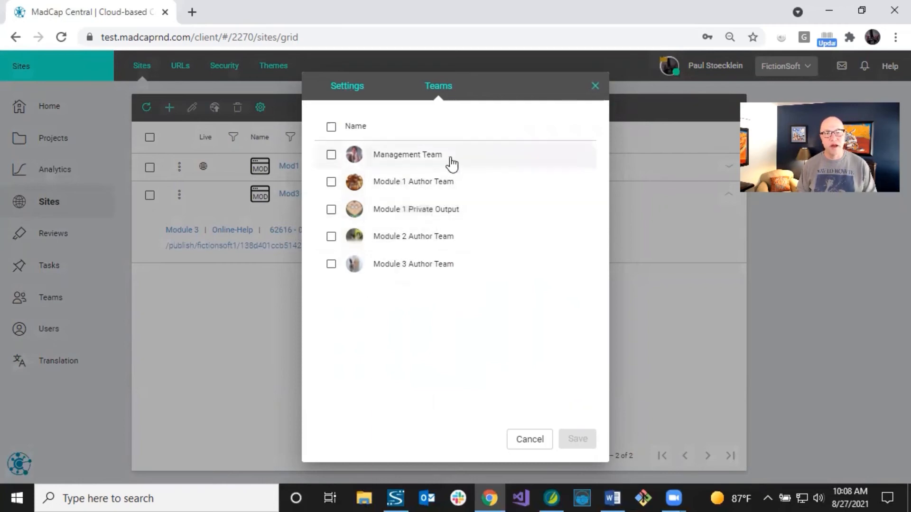
{"action": "left_click", "coordinate": [356, 89]}
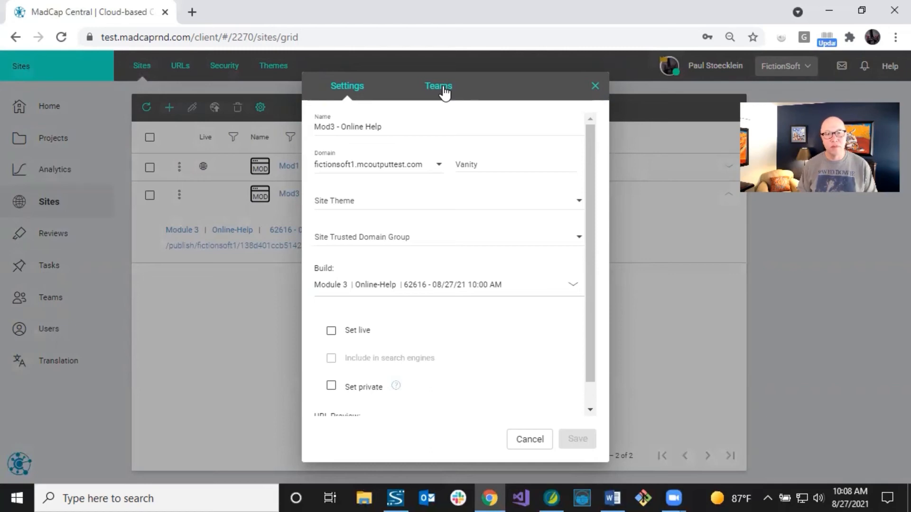
{"action": "left_click", "coordinate": [595, 86]}
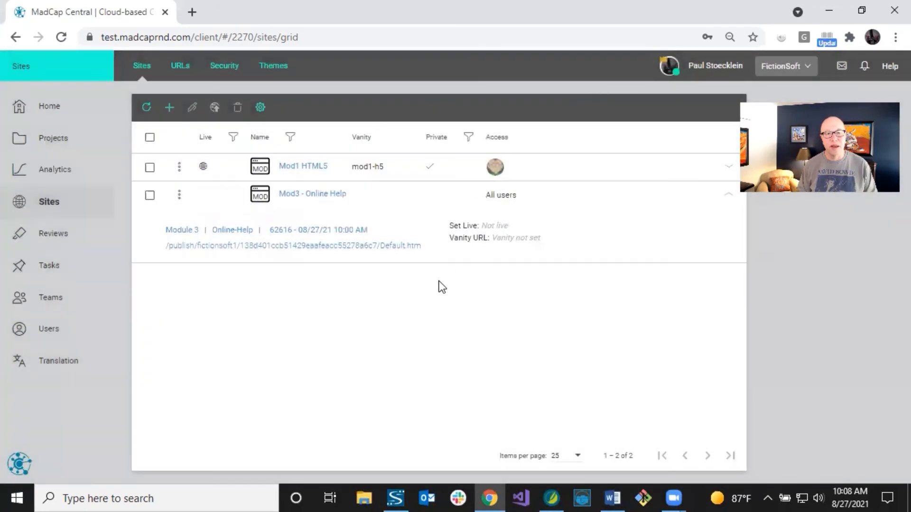